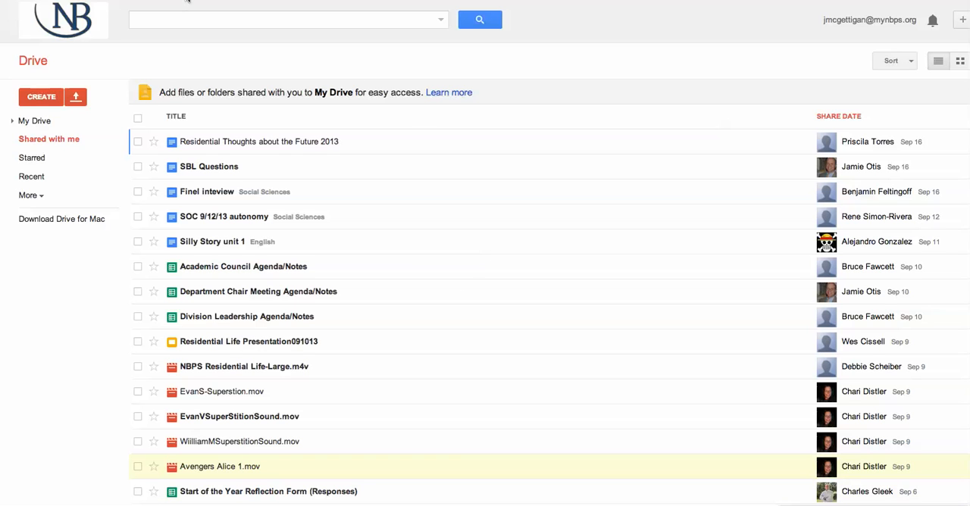
Create a new form titled "Ice Cream Survey".
left_click(49, 97)
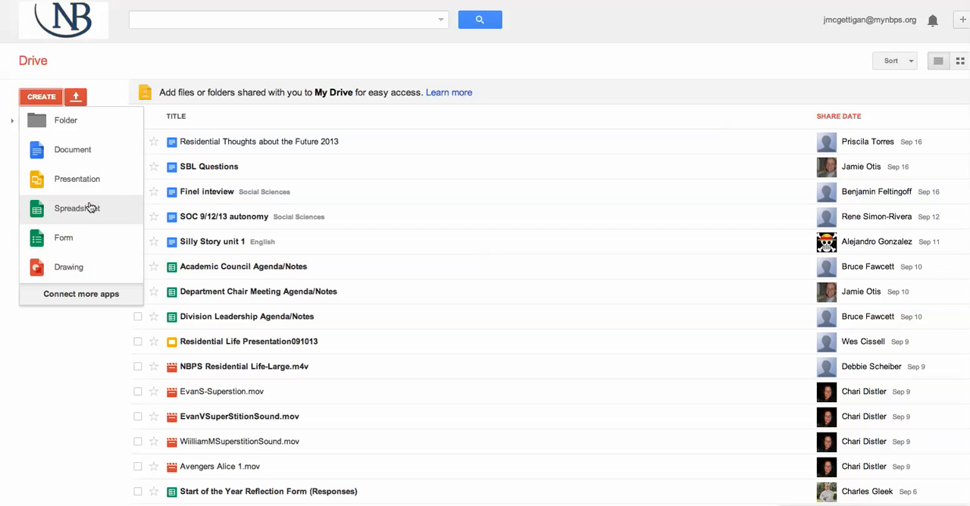
left_click(68, 240)
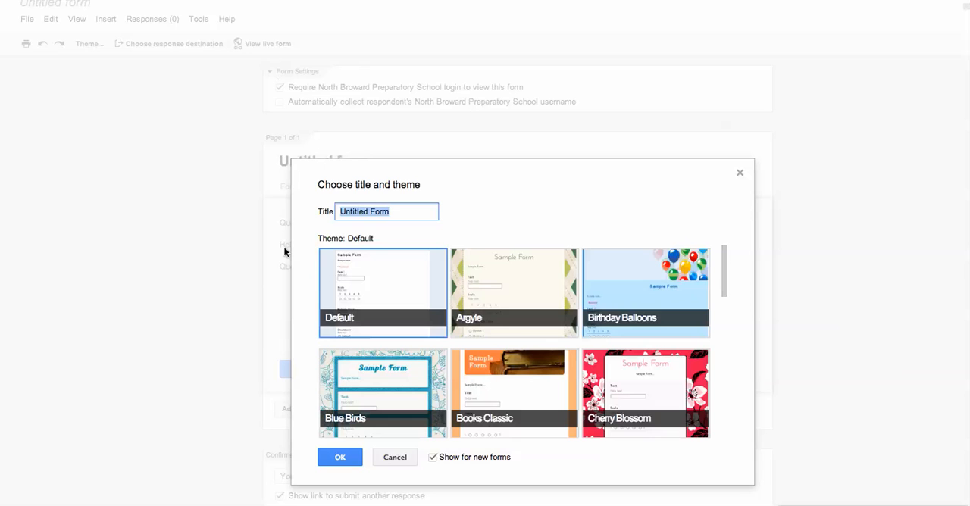
type("Ic")
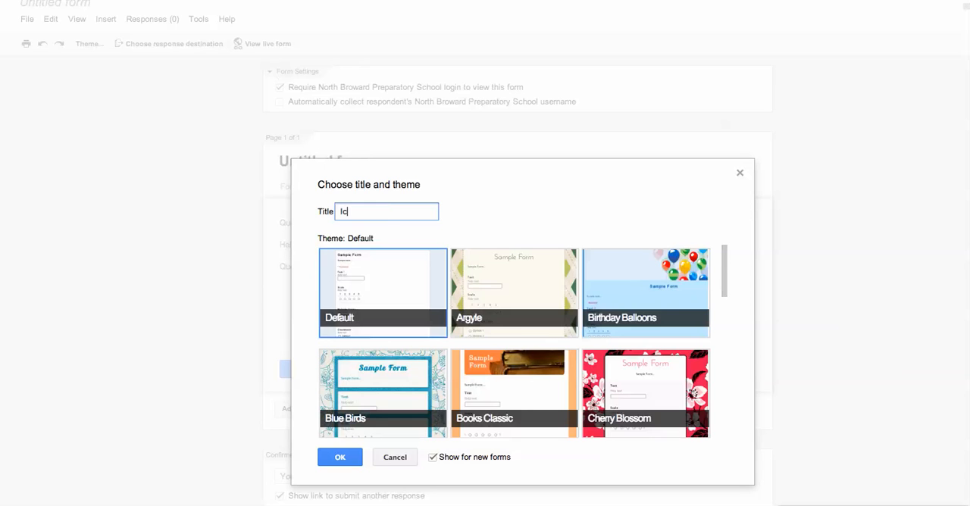
type("e Cream Survey")
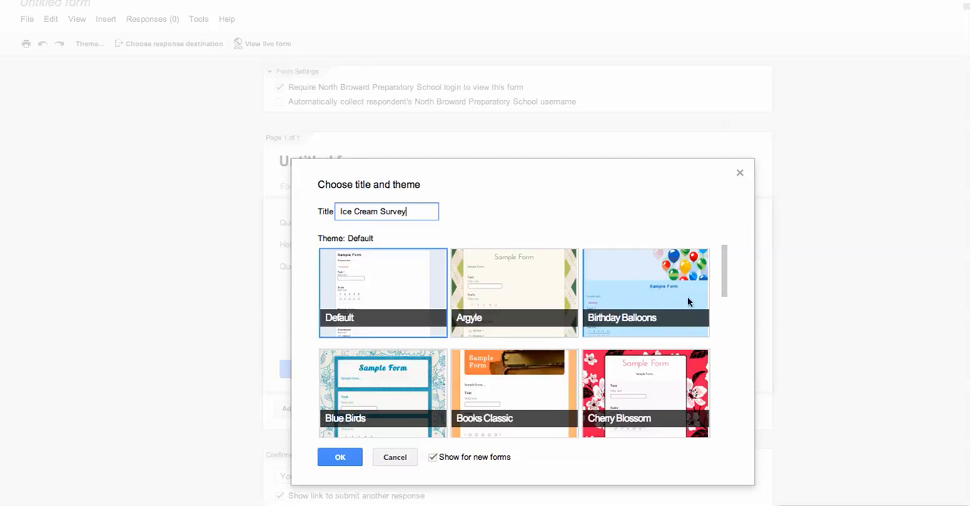
Choose the Notepaper theme for the new form and confirm the title and theme.
left_click_drag(725, 285, 712, 421)
scroll(712, 421, "up", 4)
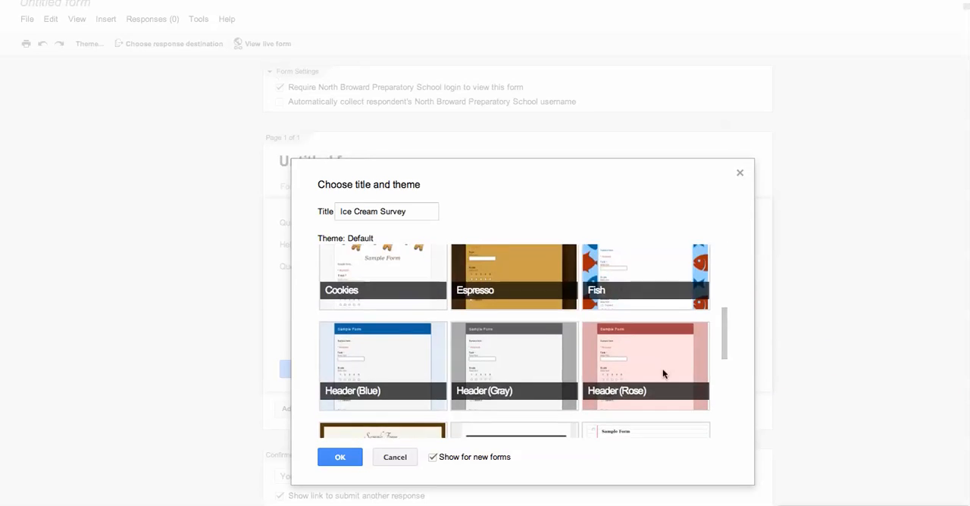
scroll(723, 337, "up", 1)
scroll(723, 337, "down", 3)
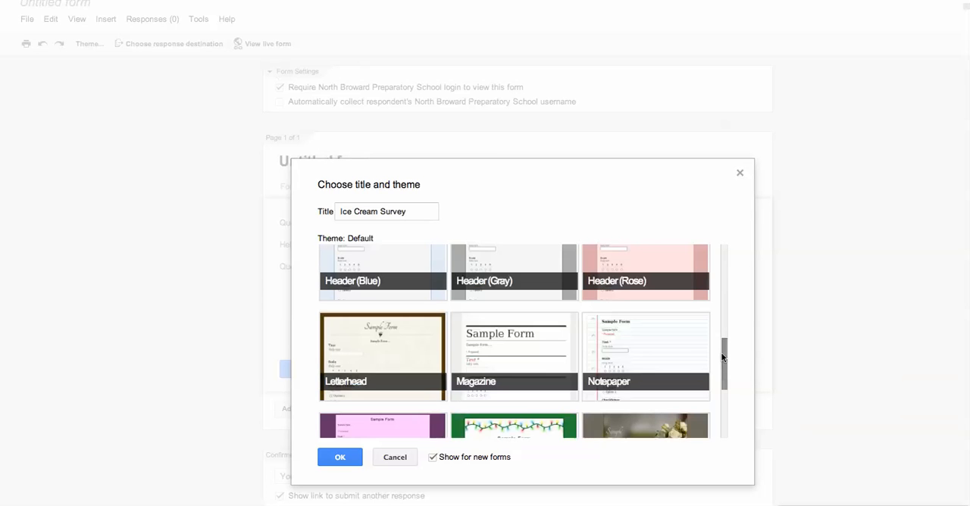
left_click(682, 348)
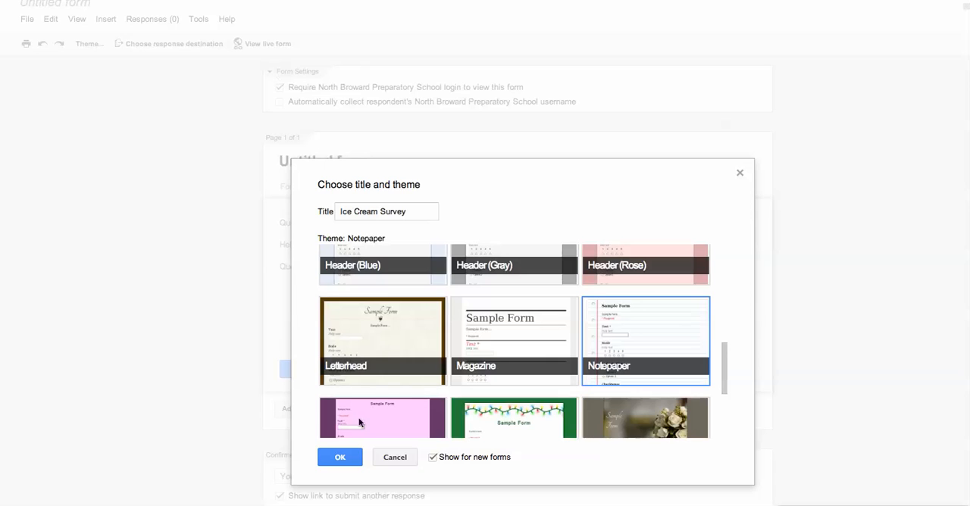
left_click(342, 458)
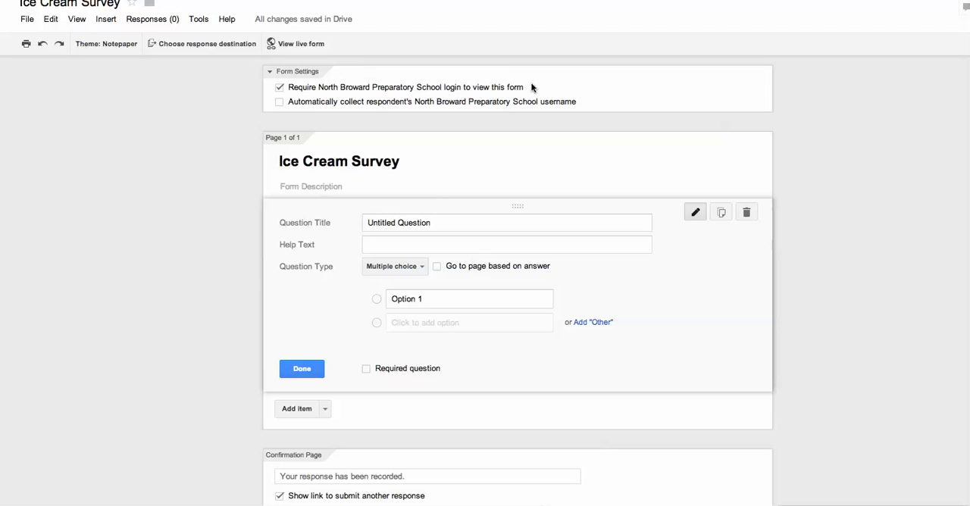
Turn on automatic collection of respondents' usernames and title the first question "What is your favorite flavor ice cream?".
left_click(279, 102)
left_click(445, 221)
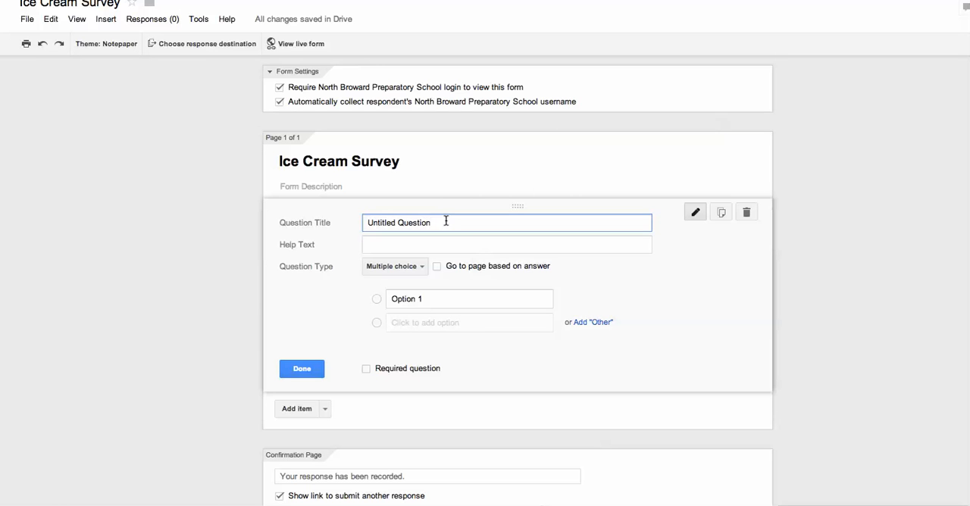
left_click_drag(446, 221, 298, 218)
type("What is your favorite flavor ice cream?")
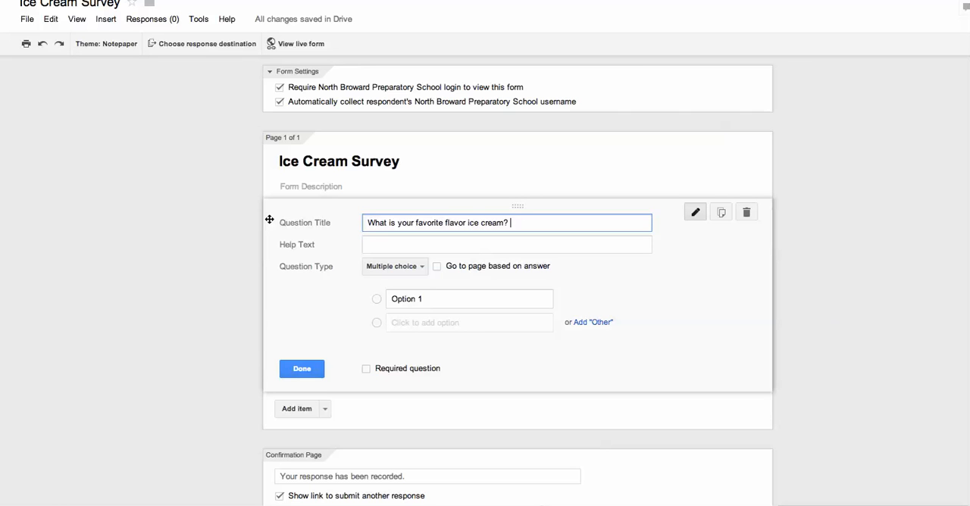
Set the favorite flavor question to the Text type, make it required and finish editing it.
left_click(414, 267)
left_click(391, 235)
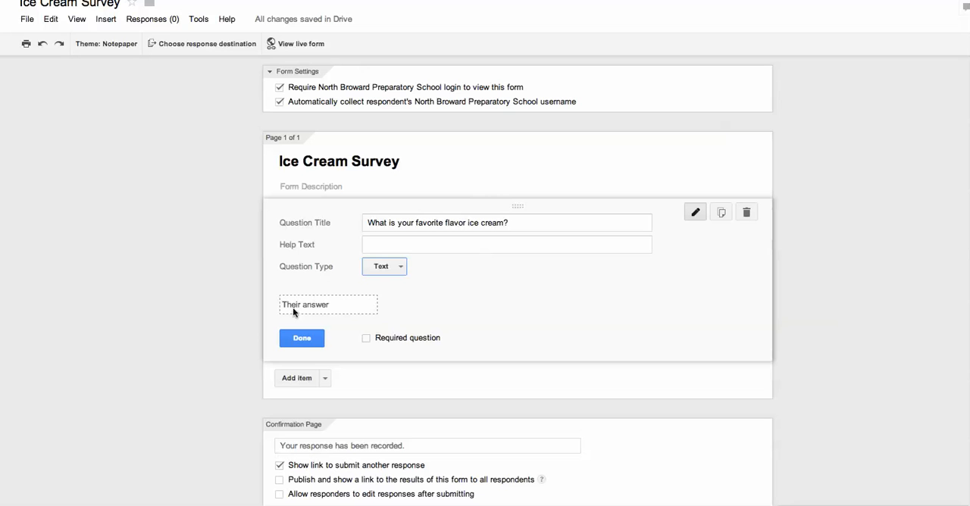
left_click(367, 338)
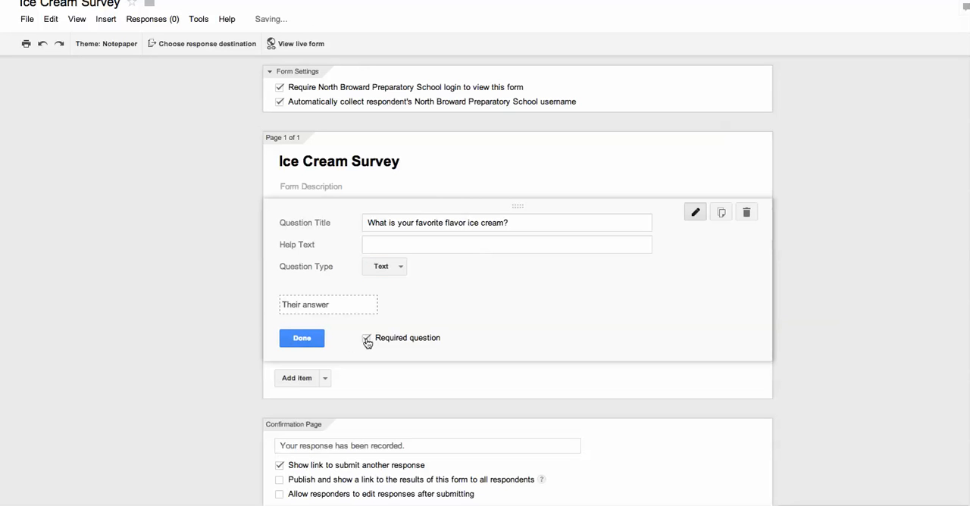
left_click(301, 339)
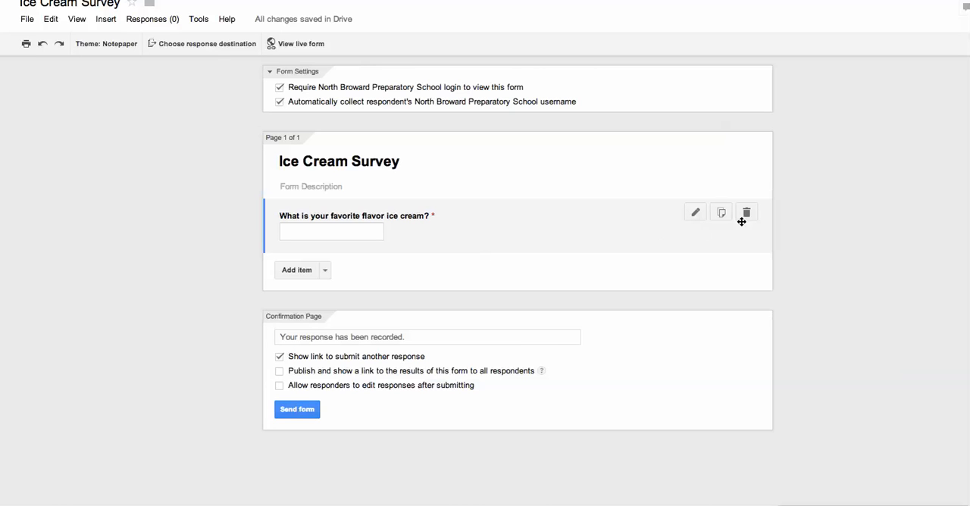
Reopen the favorite flavor question and change its type to Multiple choice.
left_click(695, 214)
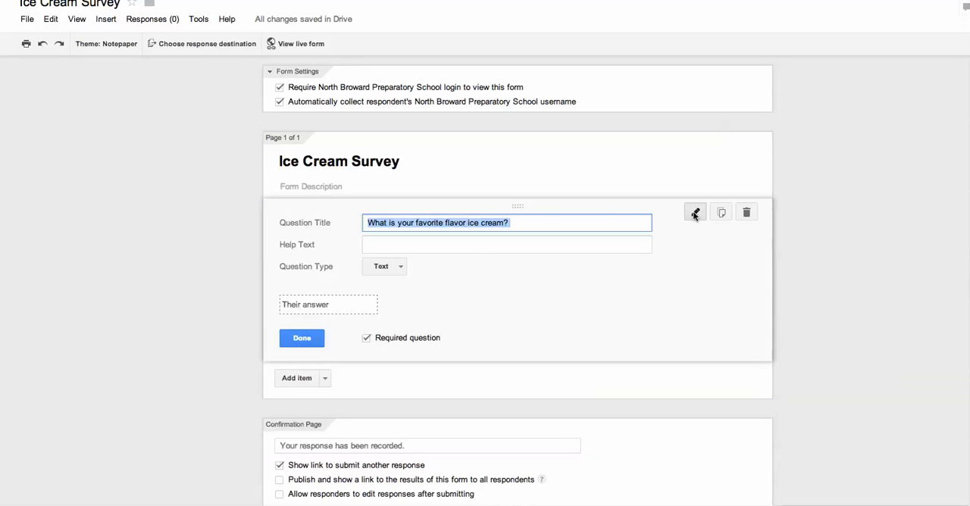
left_click(399, 268)
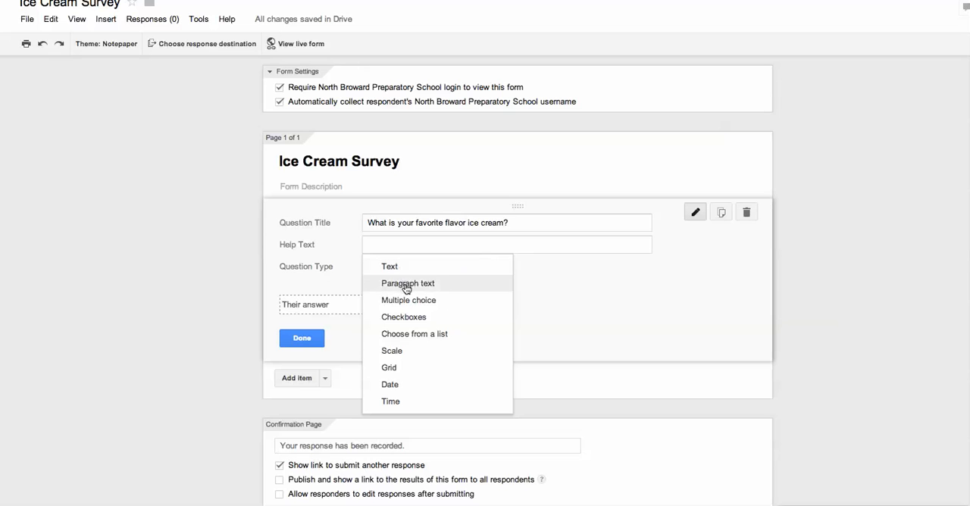
left_click(403, 300)
Enter the answer options Vanilla, Chocolate, Snickers and Strawberry, add an "Other" option, and finish the question.
left_click(411, 299)
left_click_drag(430, 298, 353, 298)
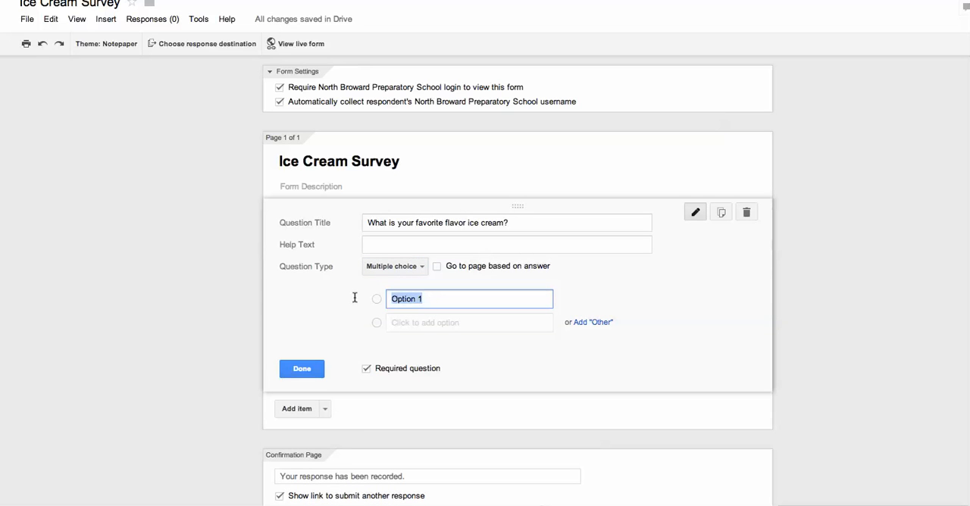
type("Vanilla")
key("Return")
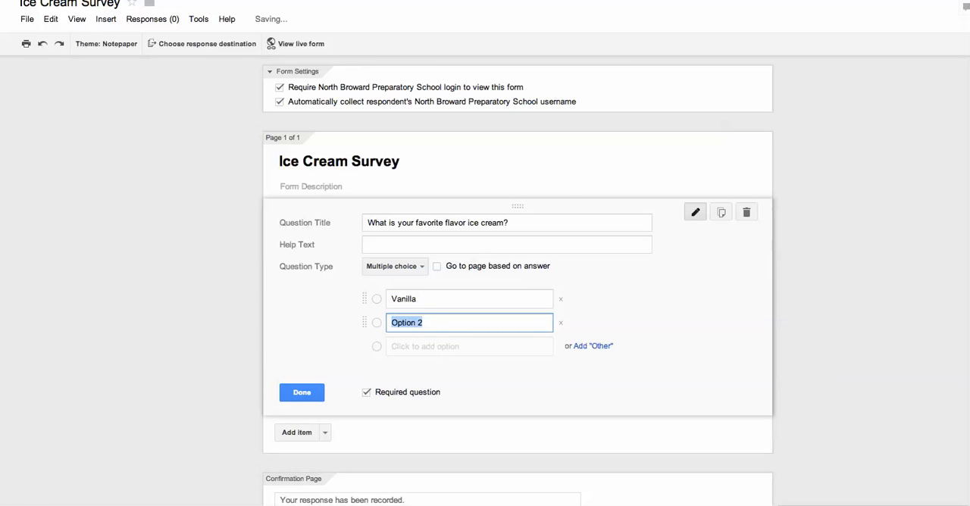
type("Chocolate")
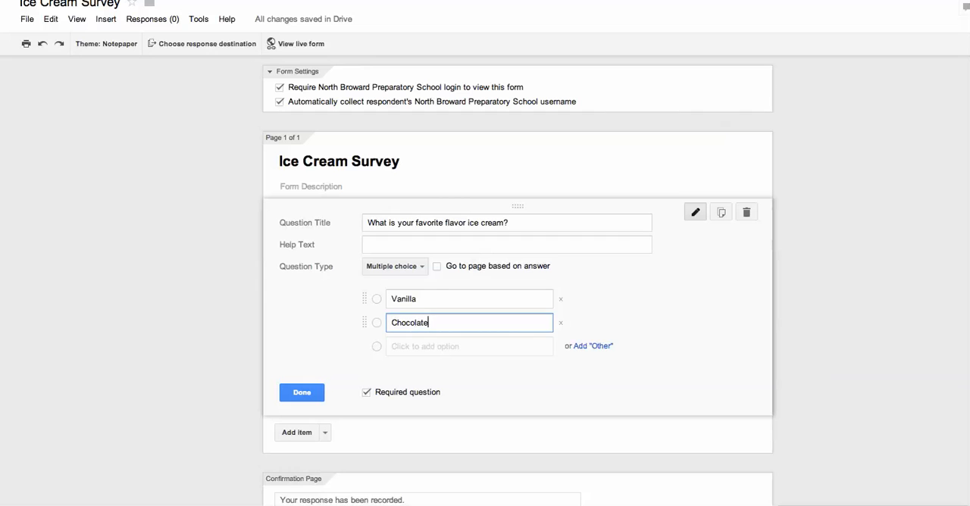
key("Return")
type("Snickers")
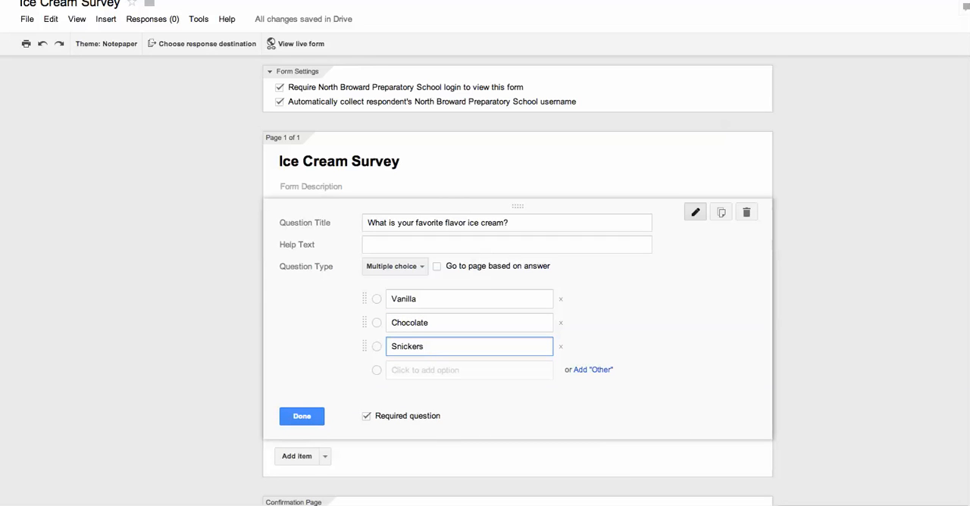
key("Return")
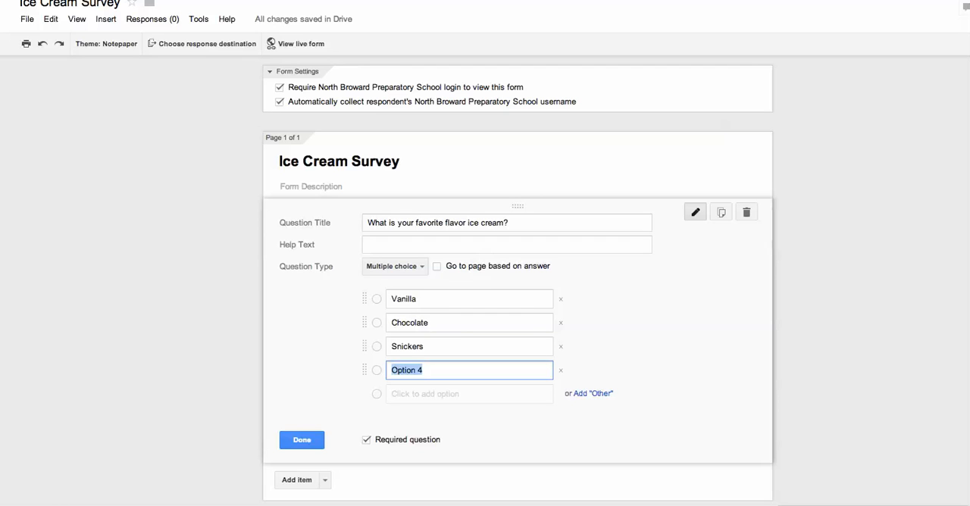
type("Strawberry")
left_click(594, 394)
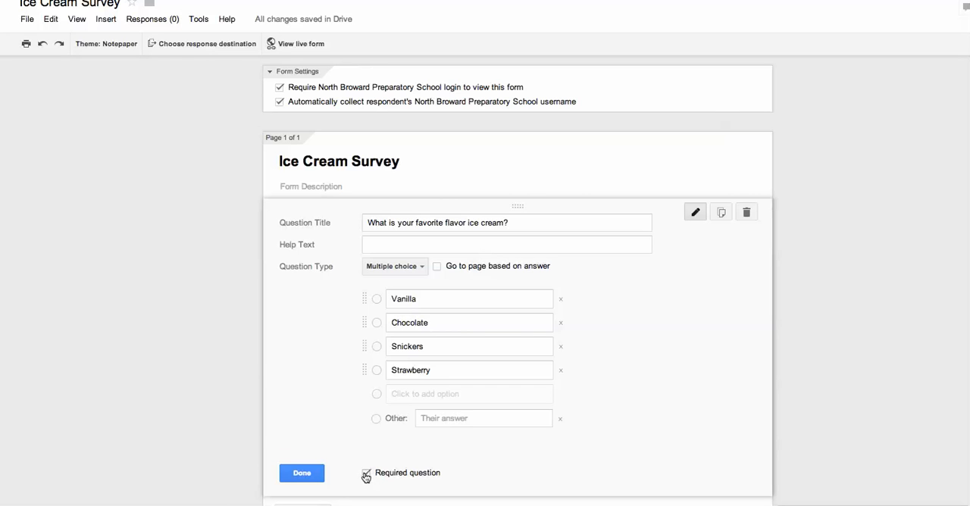
left_click(301, 474)
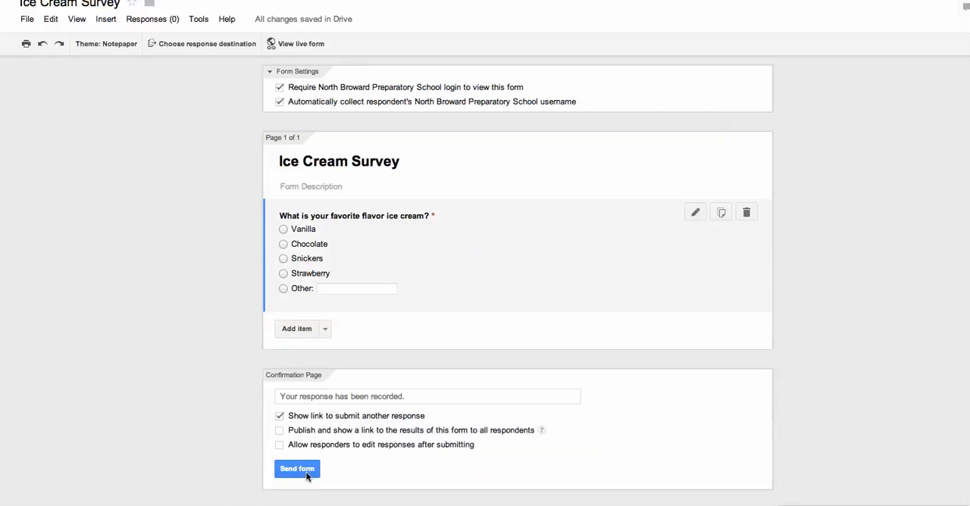
Add a second question titled "Why is this flavor your favorite?".
left_click(296, 329)
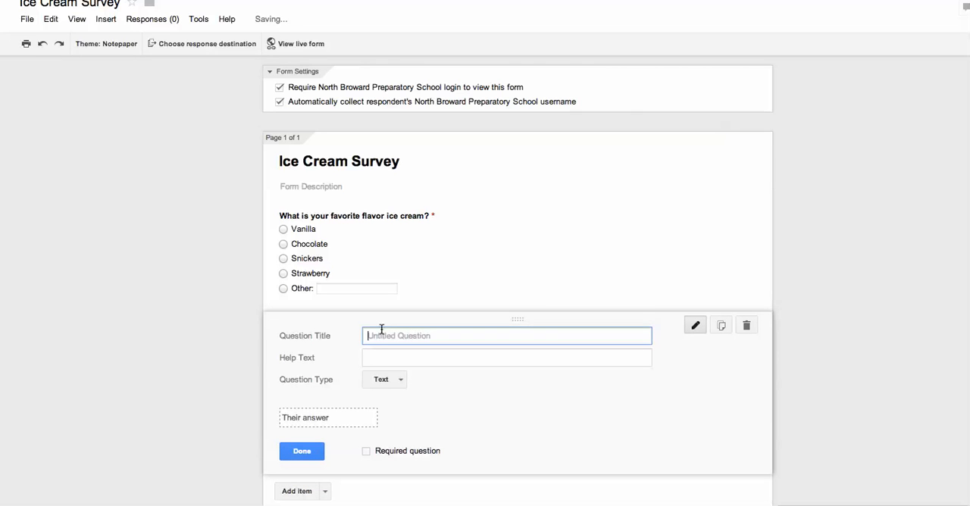
type("Why is this flavor your favorite?")
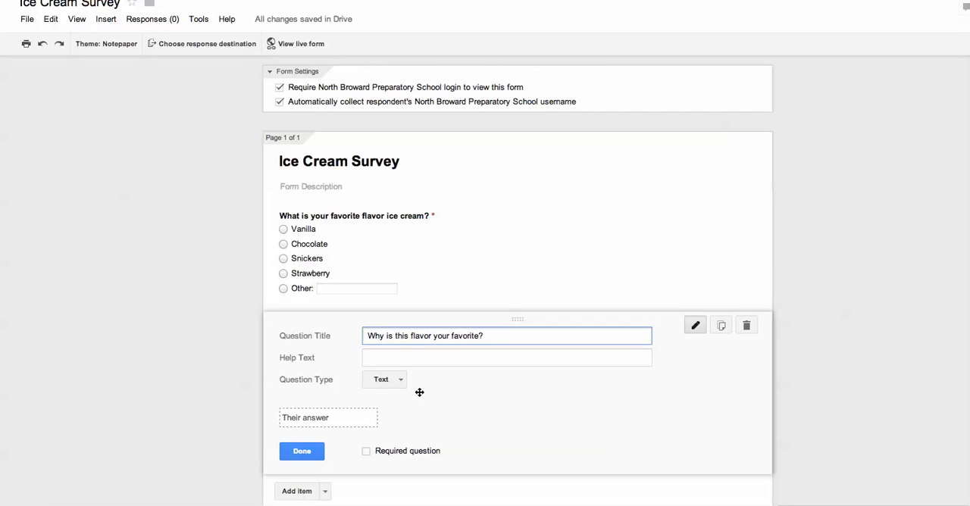
Set the second question's type to Paragraph text, make it required and finish editing it.
left_click(399, 382)
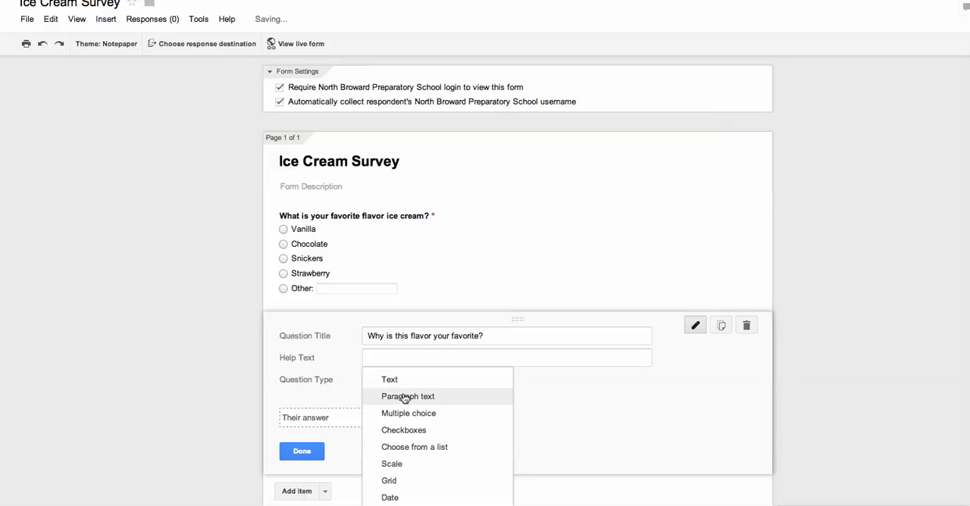
left_click(414, 397)
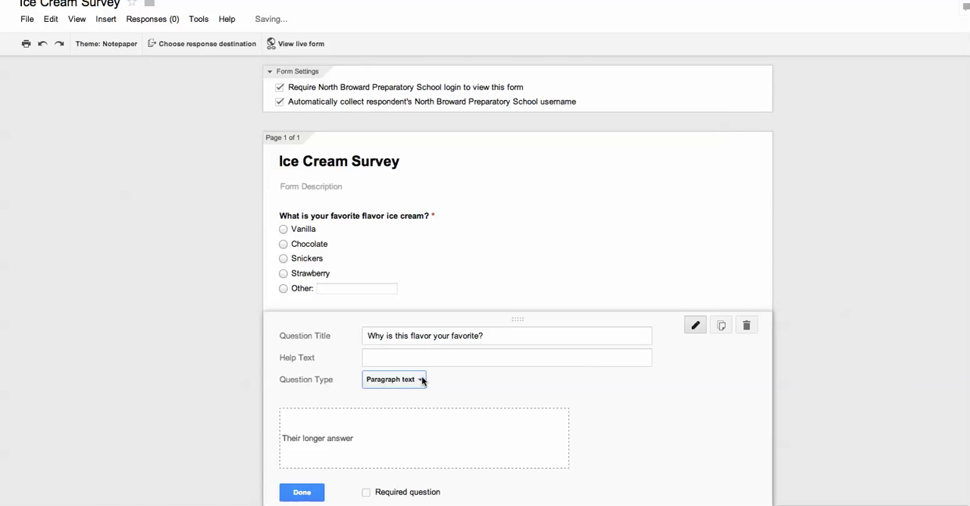
left_click(367, 492)
left_click(303, 493)
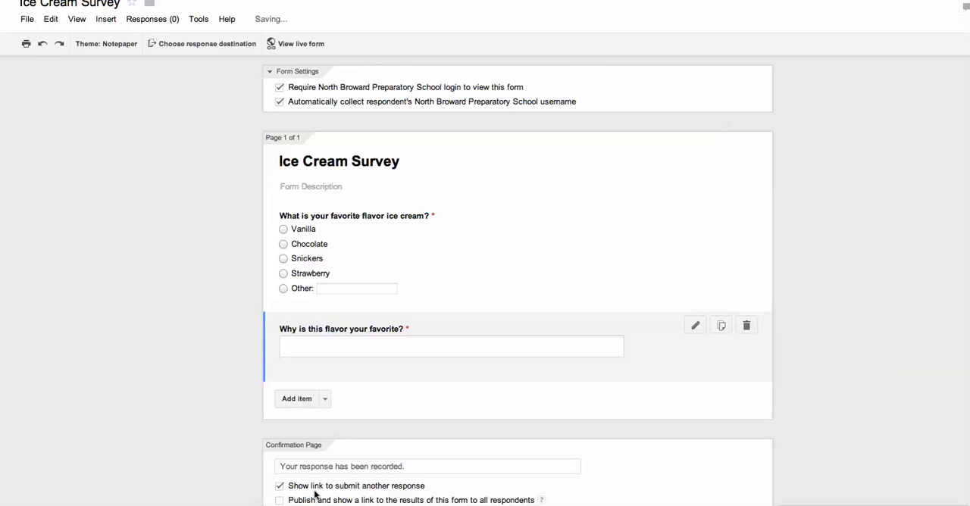
Add a third question titled "How do you feel about ice cream?".
left_click(295, 388)
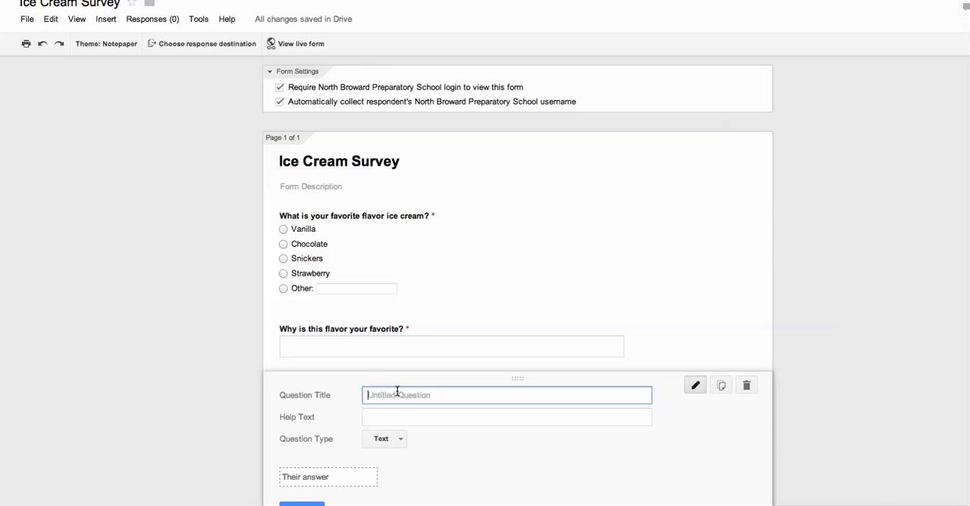
type("How do you feel about ice cream?")
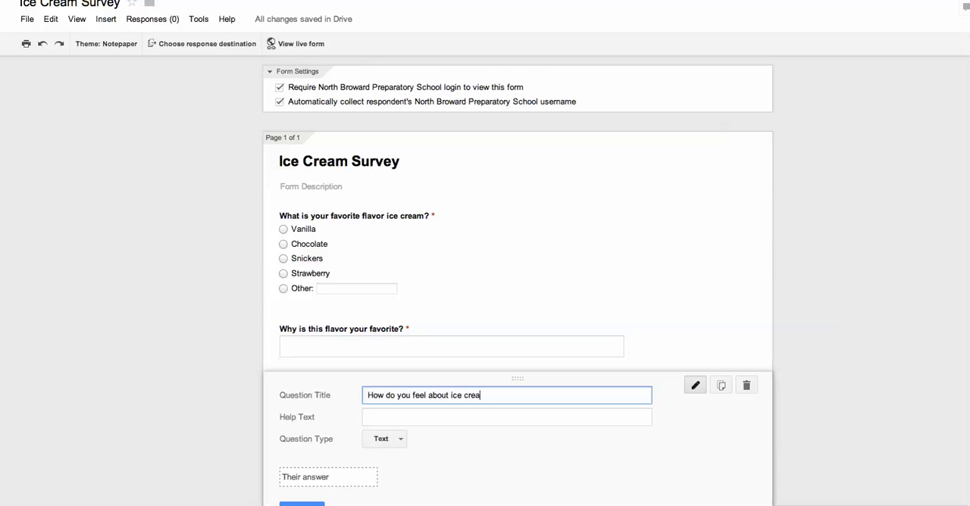
Set the third question's type to Scale and label the value 1 "Hate it!".
left_click(400, 440)
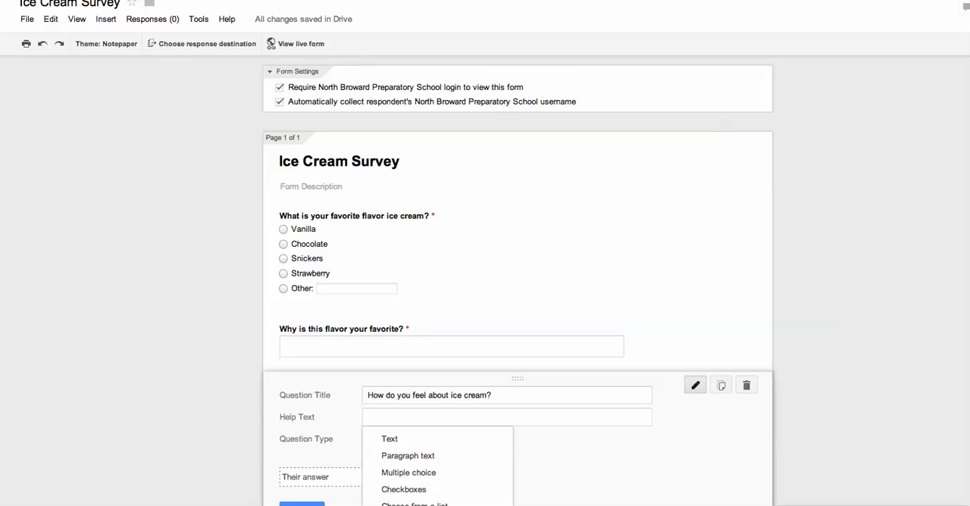
left_click(416, 505)
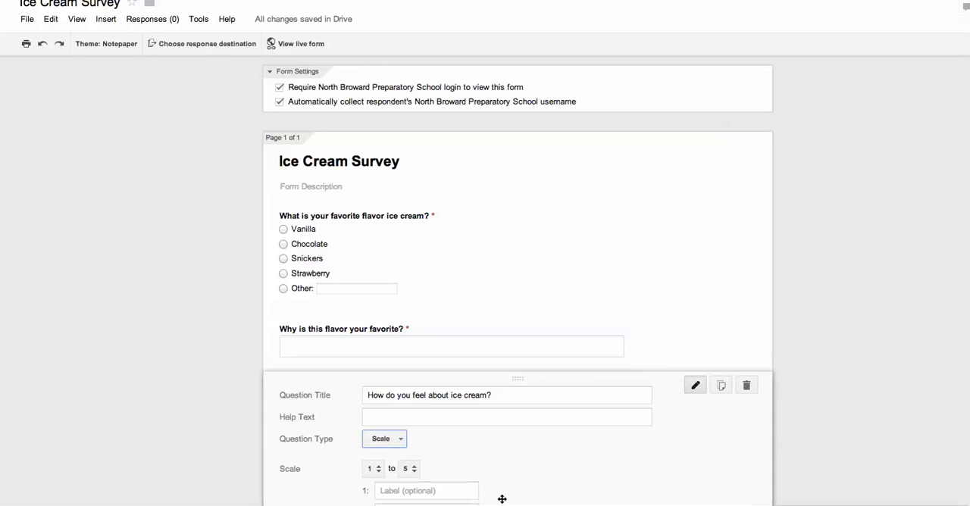
left_click(391, 491)
type("Hatge")
key("BackSpace")
key("BackSpace")
key("BackSpace")
type("e it!")
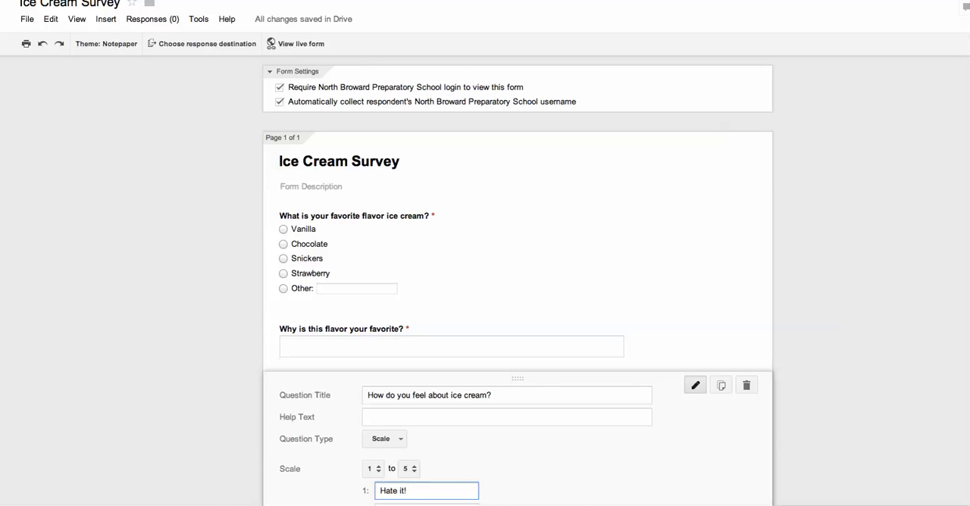
Label the scale's value 5 "Love it!", make the question required and finish editing it.
left_click(409, 503)
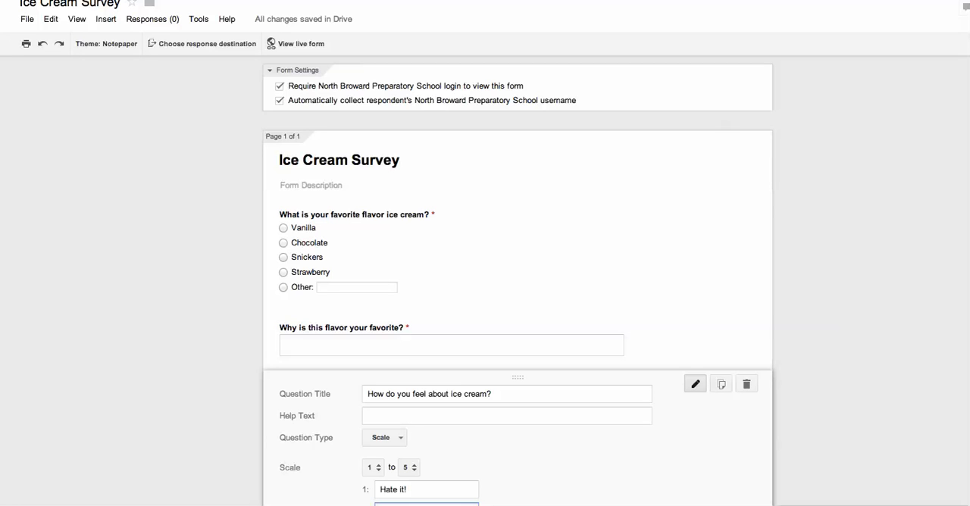
left_click(333, 505)
left_click(294, 505)
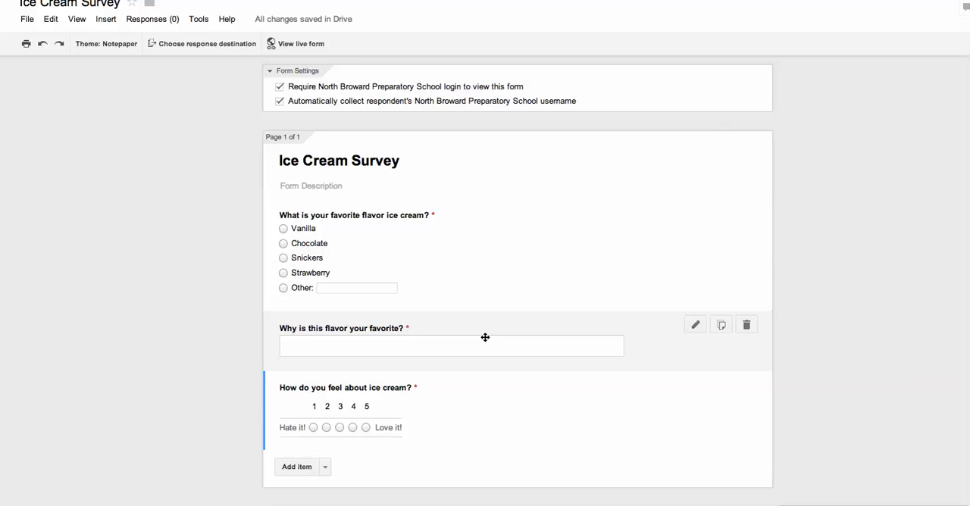
Delete the question "Why is this flavor your favorite?" from the form.
left_click(746, 326)
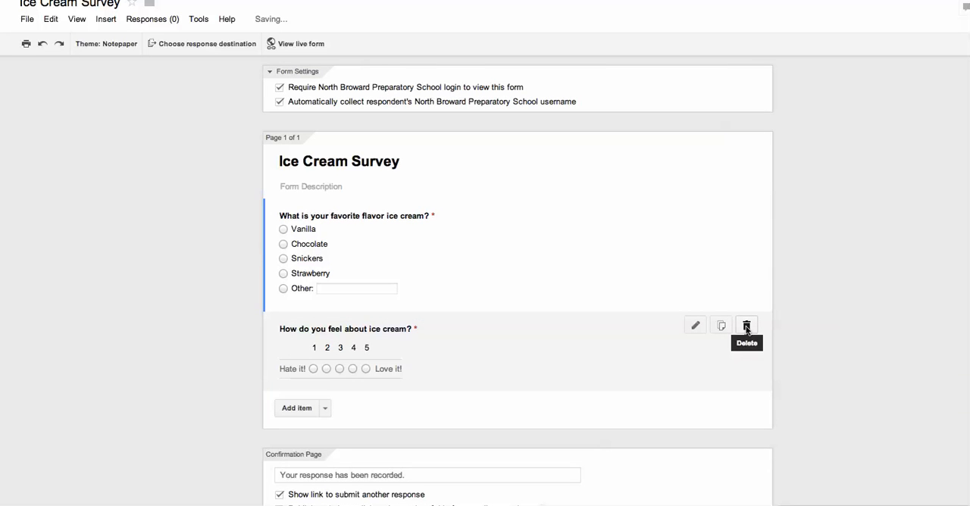
Change the question "How do you feel about ice cream?" to the Grid type and finish editing it.
left_click(695, 326)
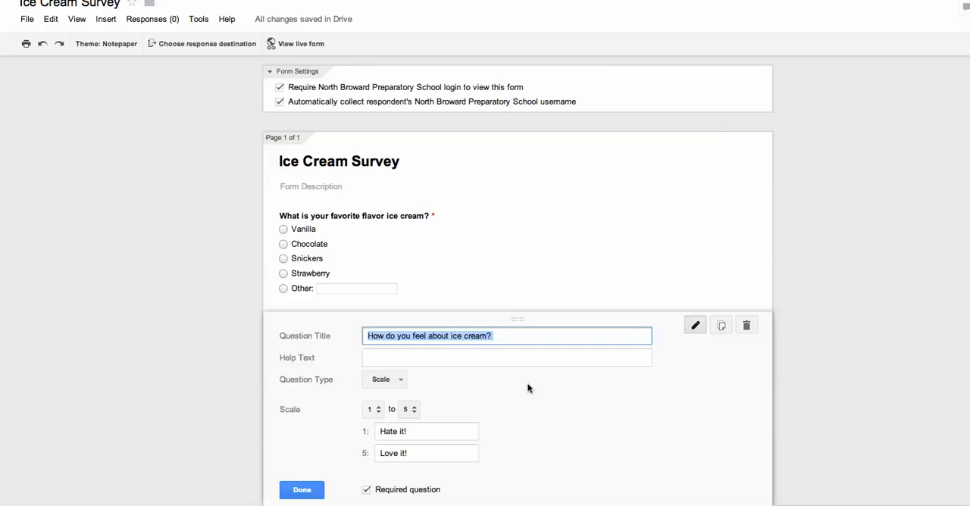
left_click(395, 381)
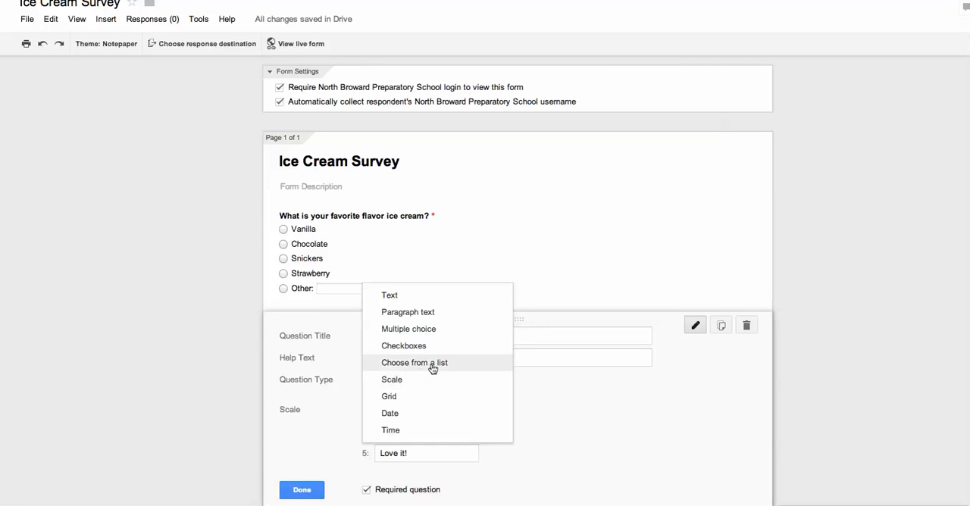
left_click(391, 397)
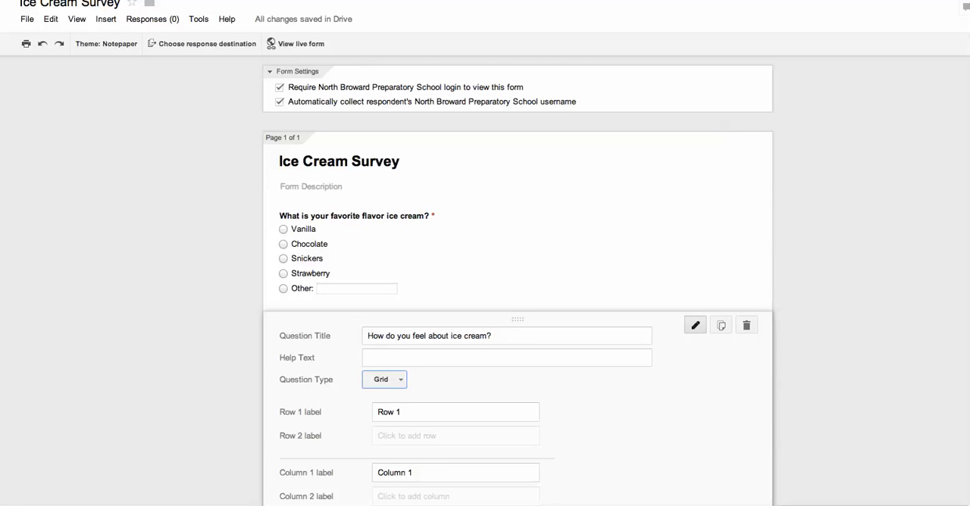
left_click(303, 504)
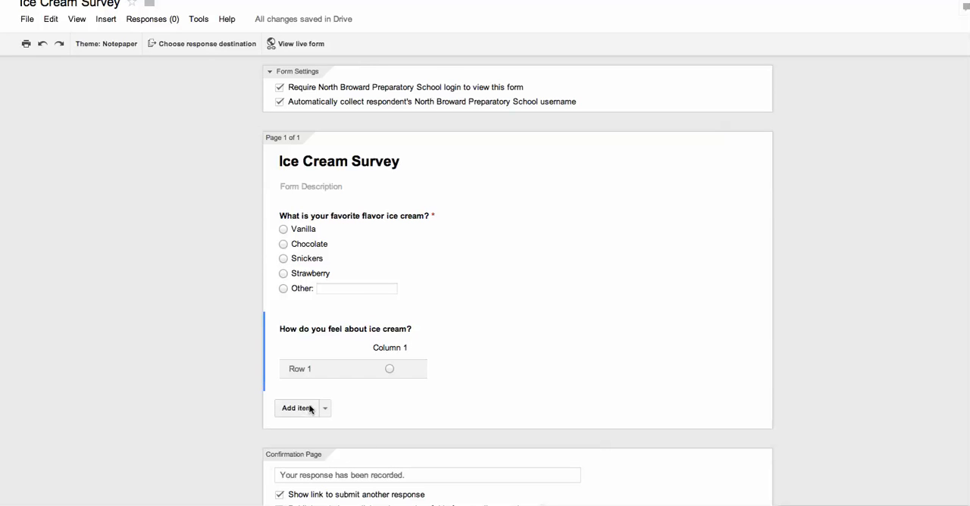
Delete the question "How do you feel about ice cream?" and turn off the confirmation page's link to submit another response.
mouse_move(705, 350)
left_click(747, 326)
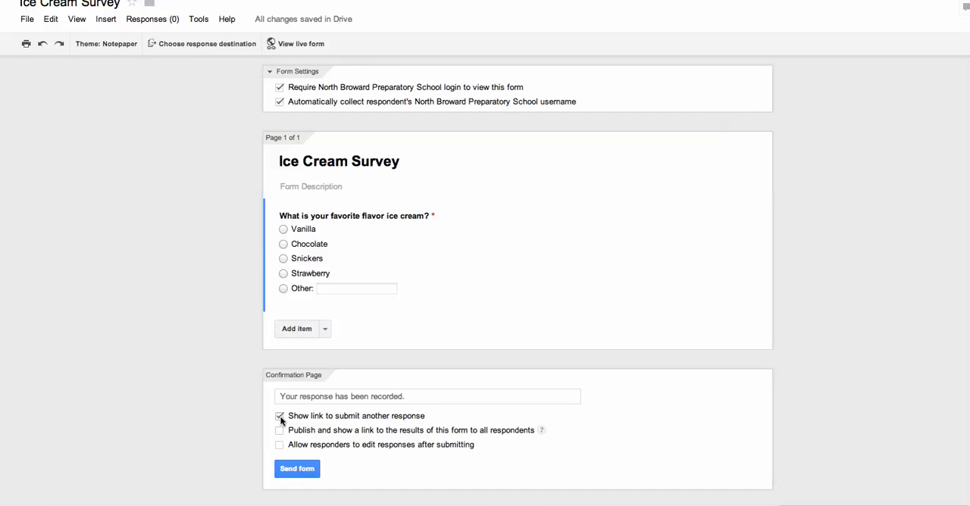
left_click(280, 418)
Select the form's shareable link in the sending options and create a new response spreadsheet named "Ice Cream Survey (Responses)".
left_click(296, 470)
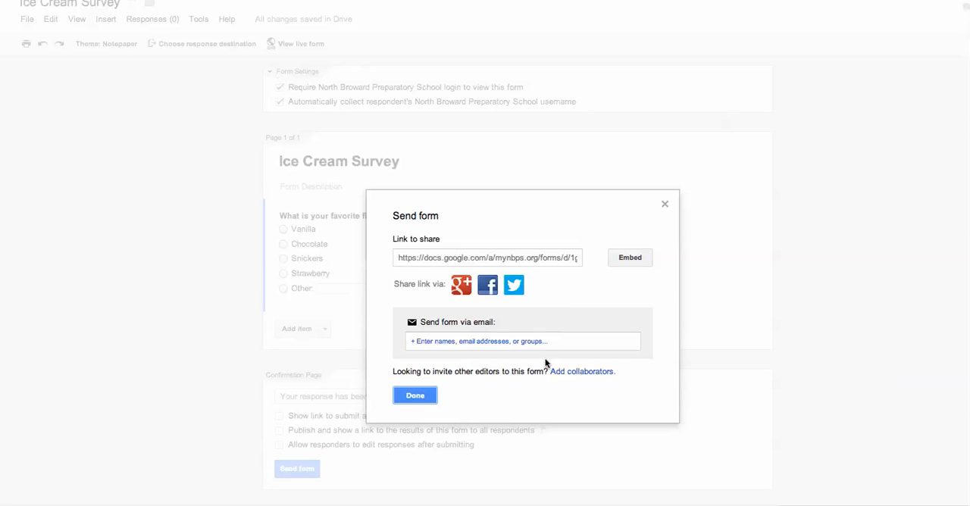
left_click(493, 258)
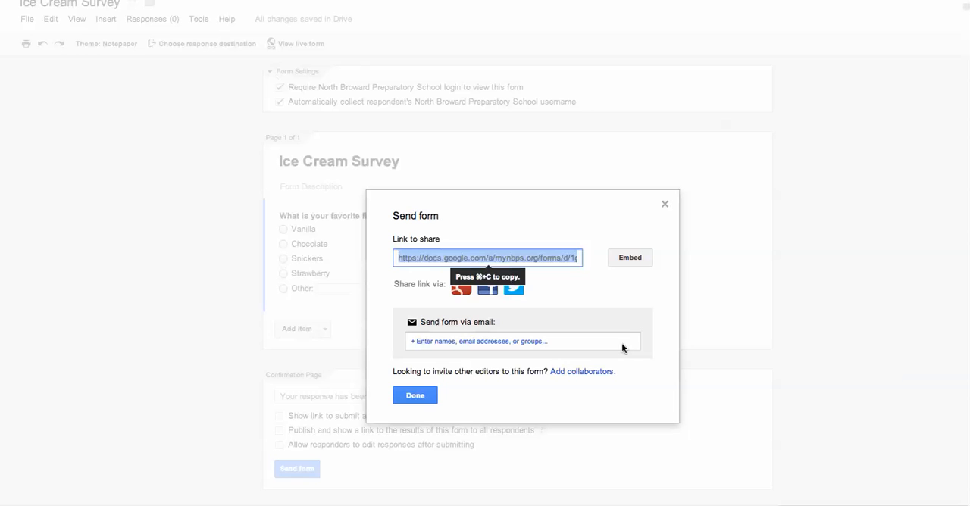
left_click(428, 398)
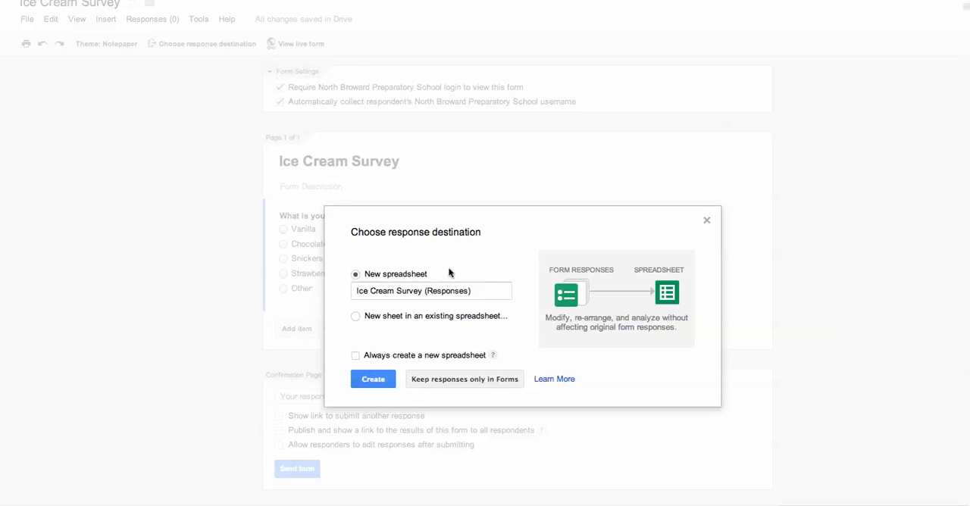
left_click(372, 380)
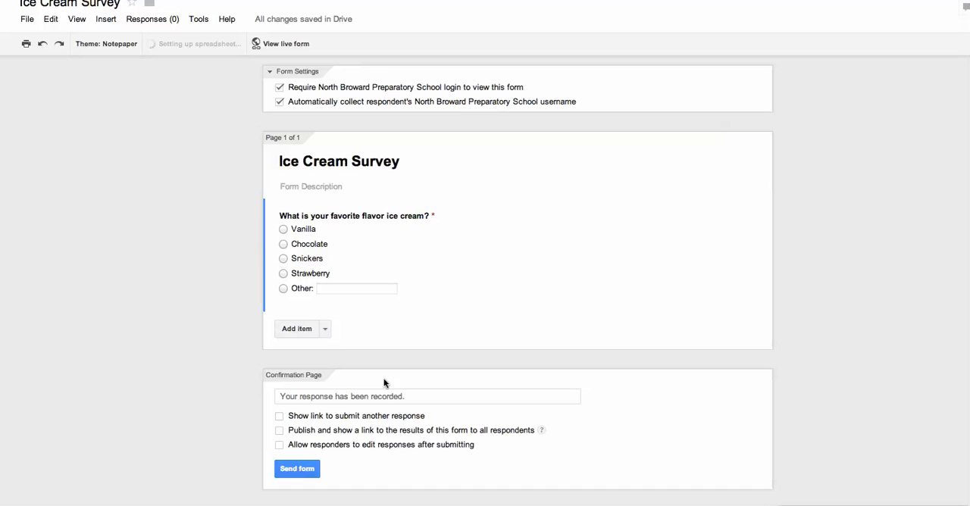